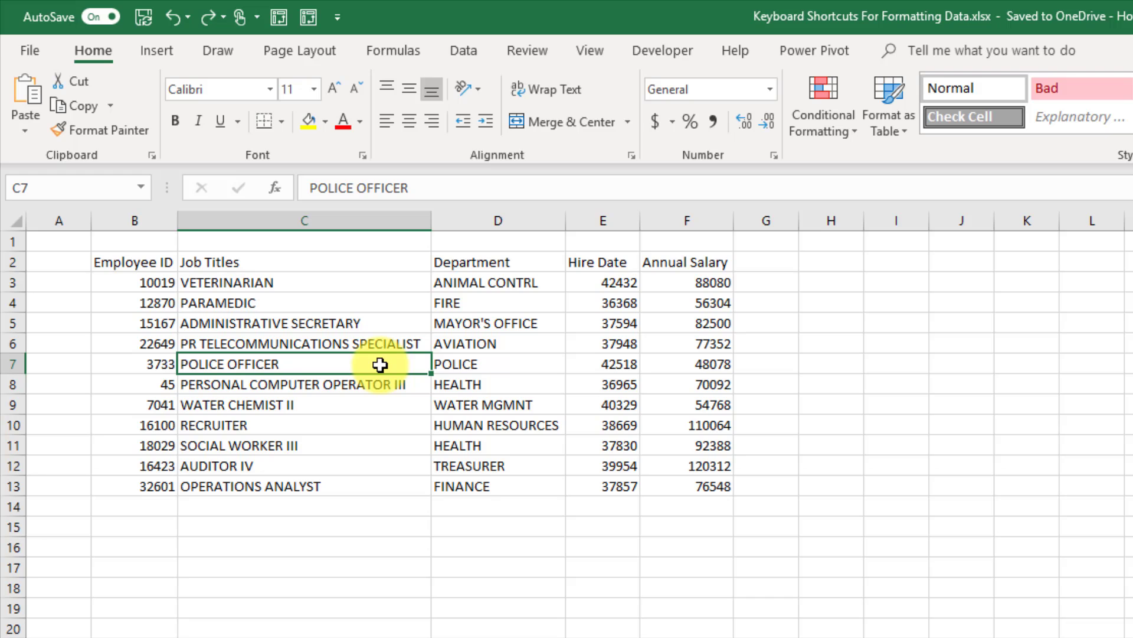
# - Format the Hire Date cells E3:E13 with the 2012-03-14 year-month-day date type
pyautogui.click(616, 278)
pyautogui.moveTo(597, 344); pyautogui.dragTo(608, 486)
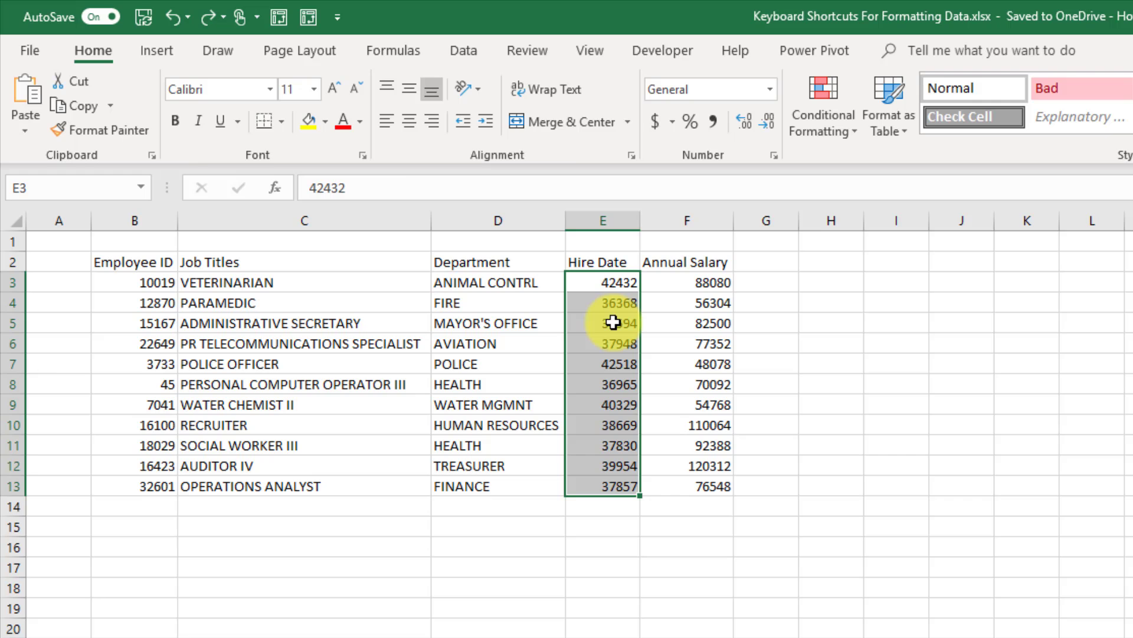
pyautogui.hotkey('ctrl', '1')
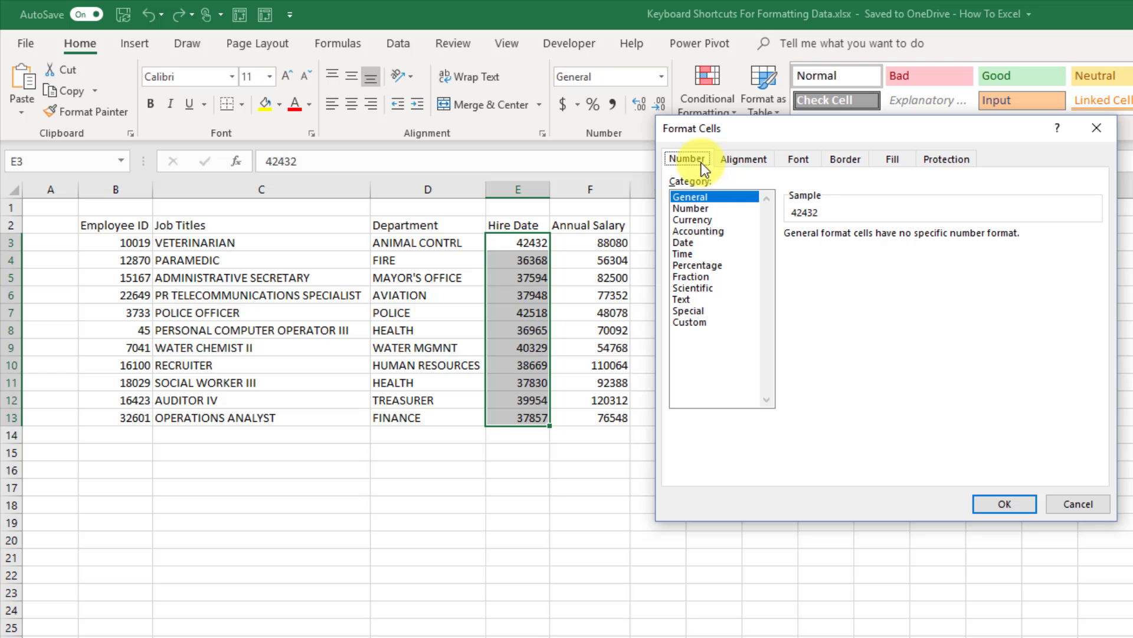
pyautogui.click(740, 160)
pyautogui.click(795, 160)
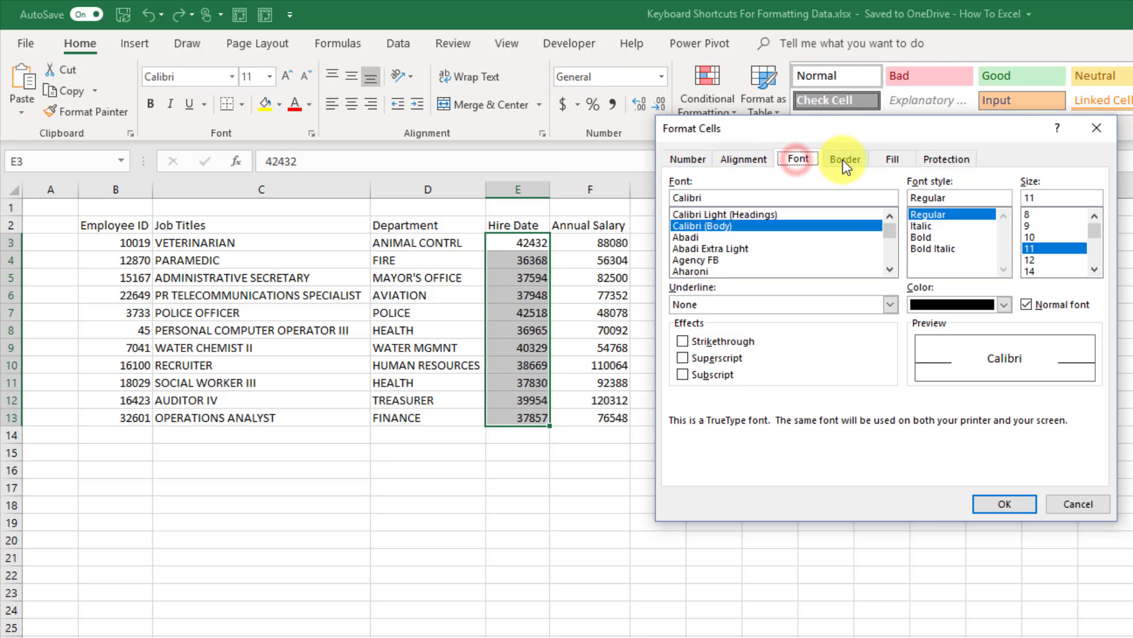
pyautogui.click(842, 160)
pyautogui.click(883, 160)
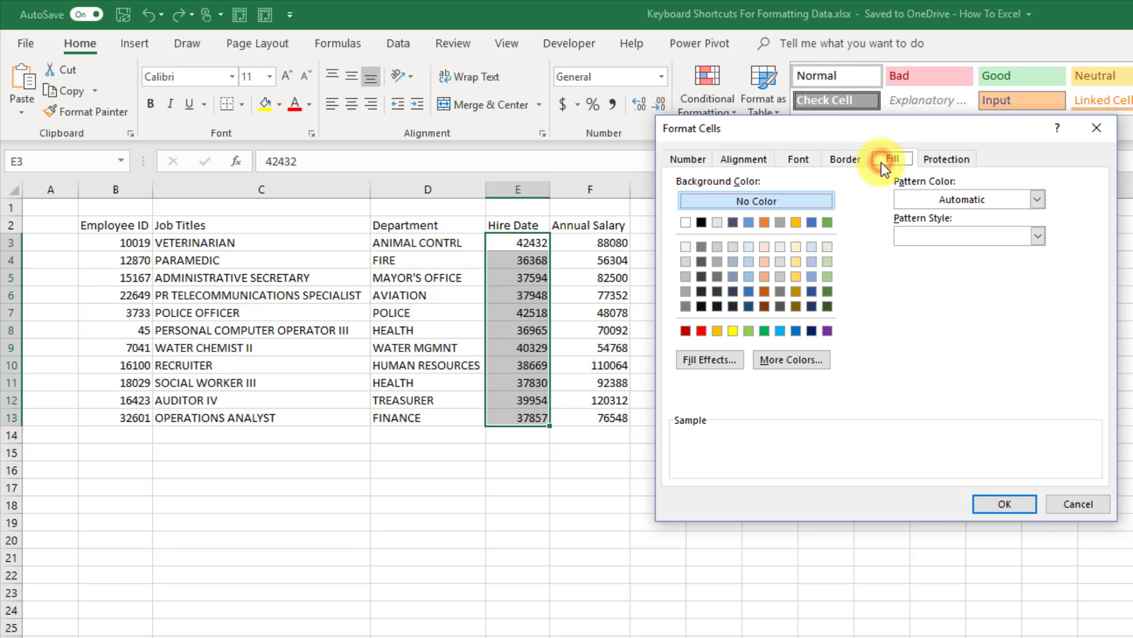
pyautogui.click(683, 162)
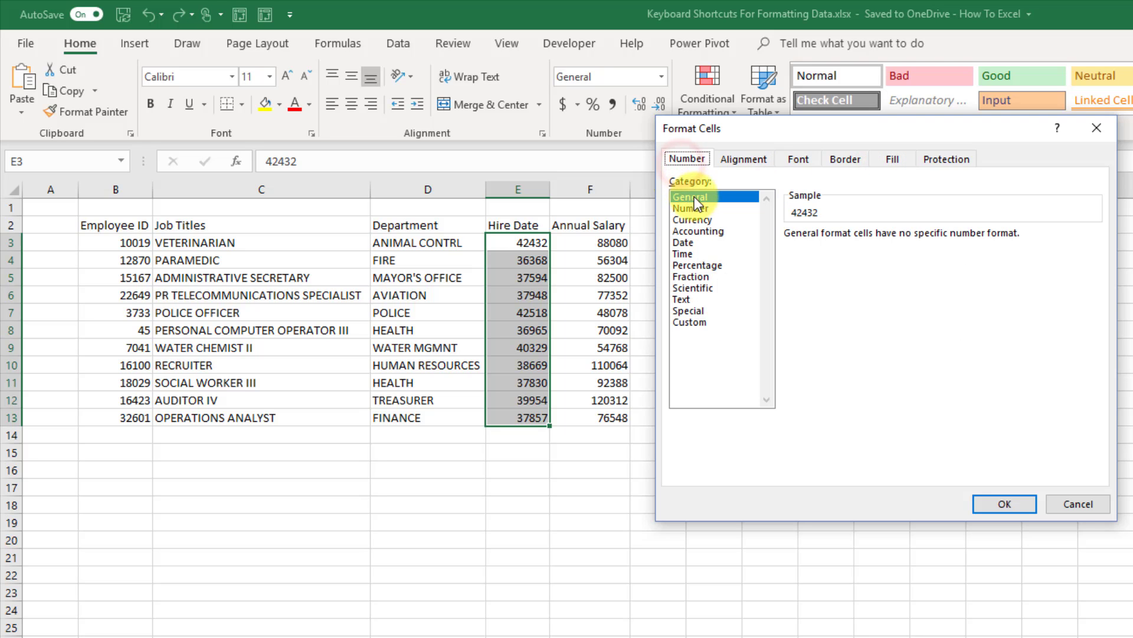
pyautogui.click(696, 242)
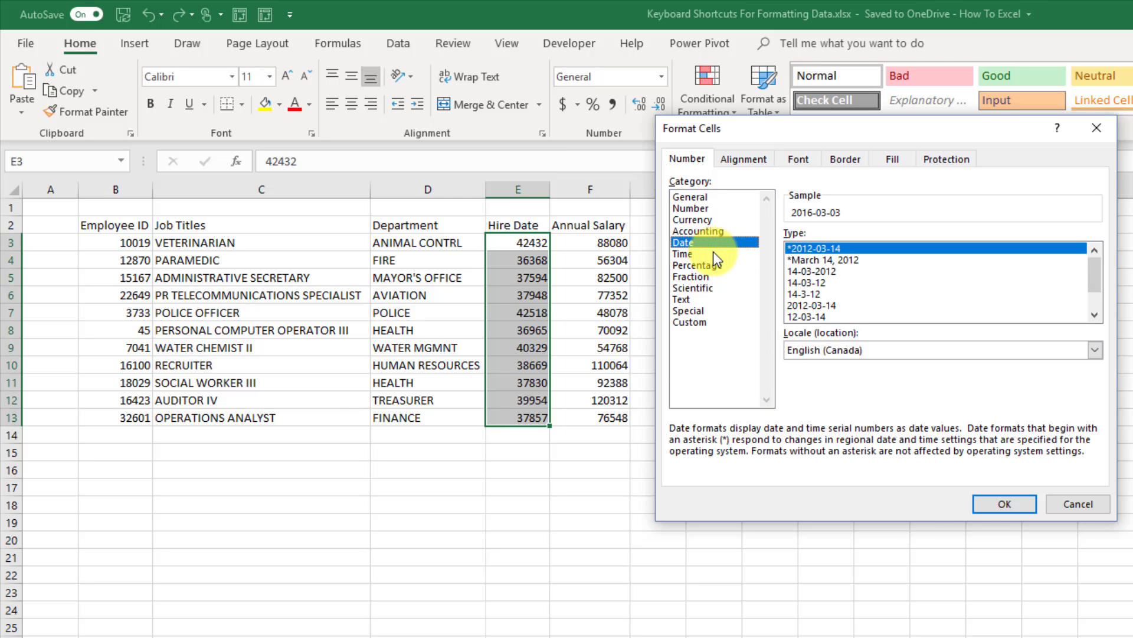
pyautogui.click(998, 505)
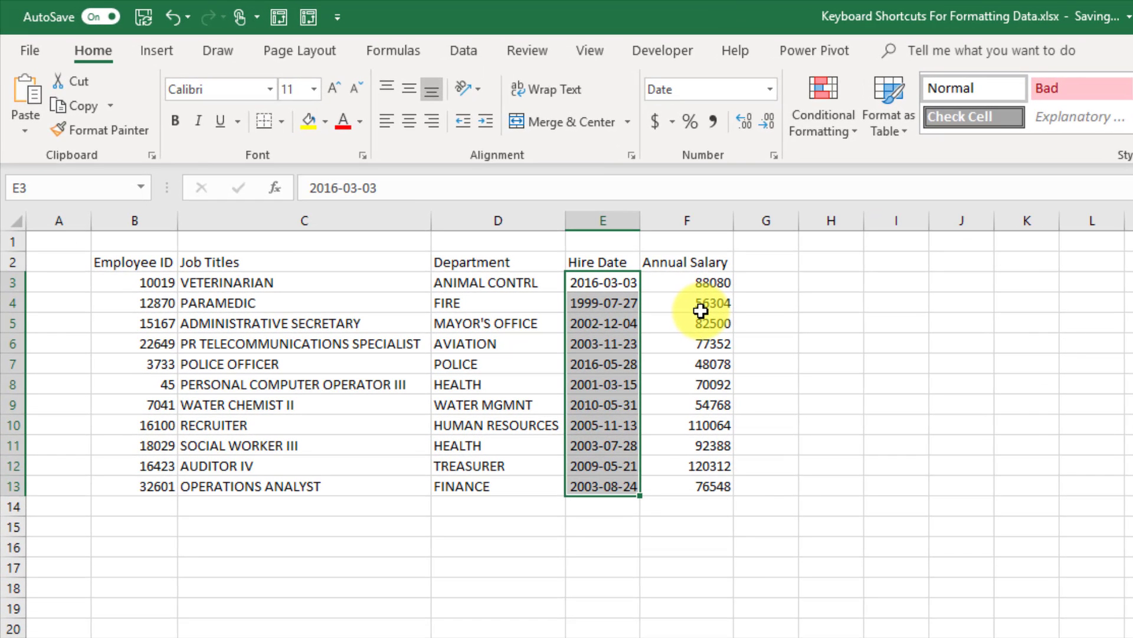
pyautogui.hotkey('ctrl', '1')
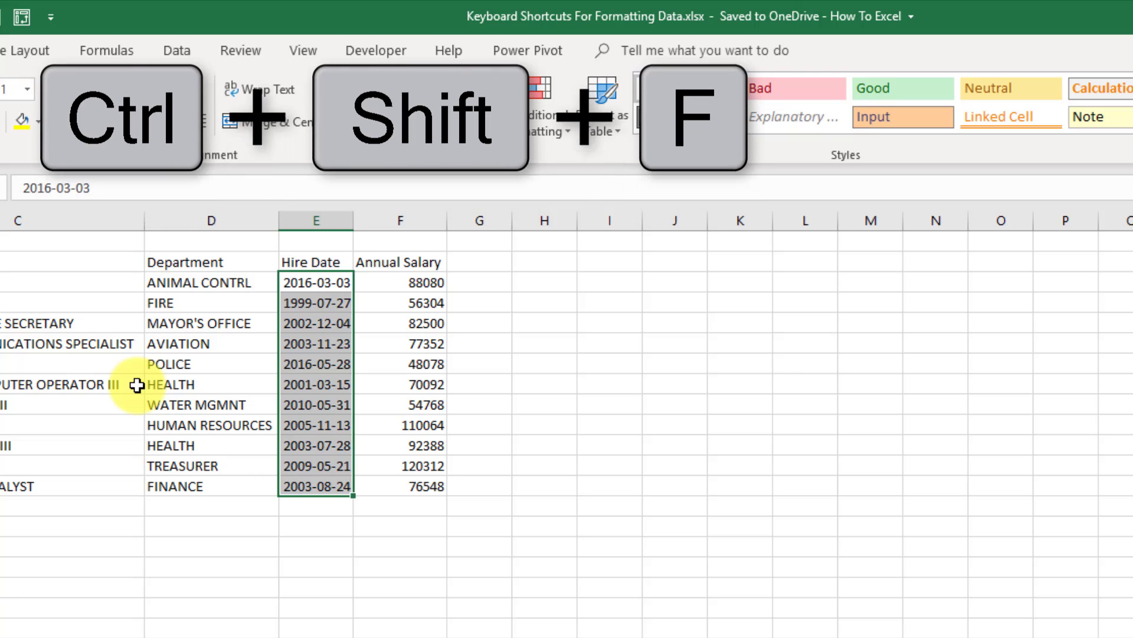
pyautogui.hotkey('ctrl', 'shift', 'f')
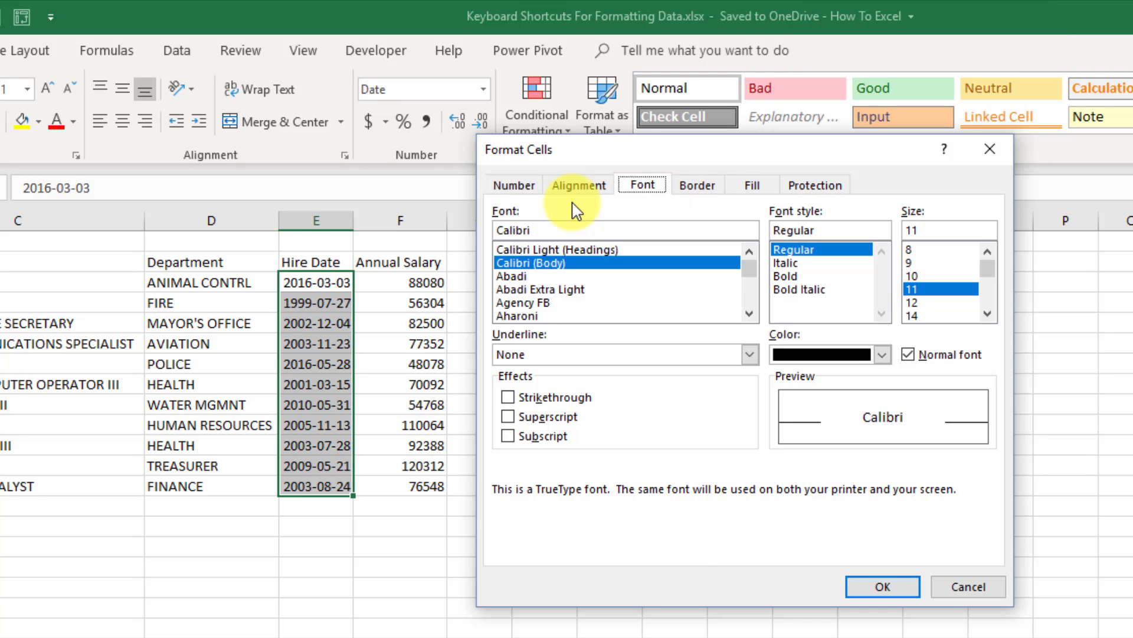
pyautogui.press('Escape')
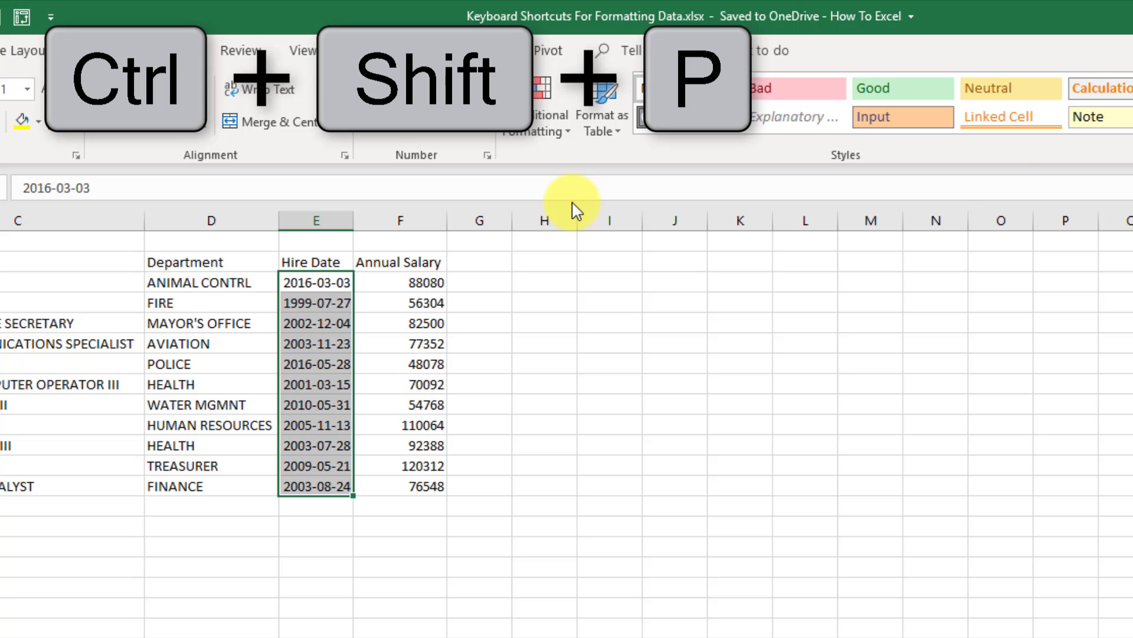
pyautogui.hotkey('ctrl', 'shift', 'p')
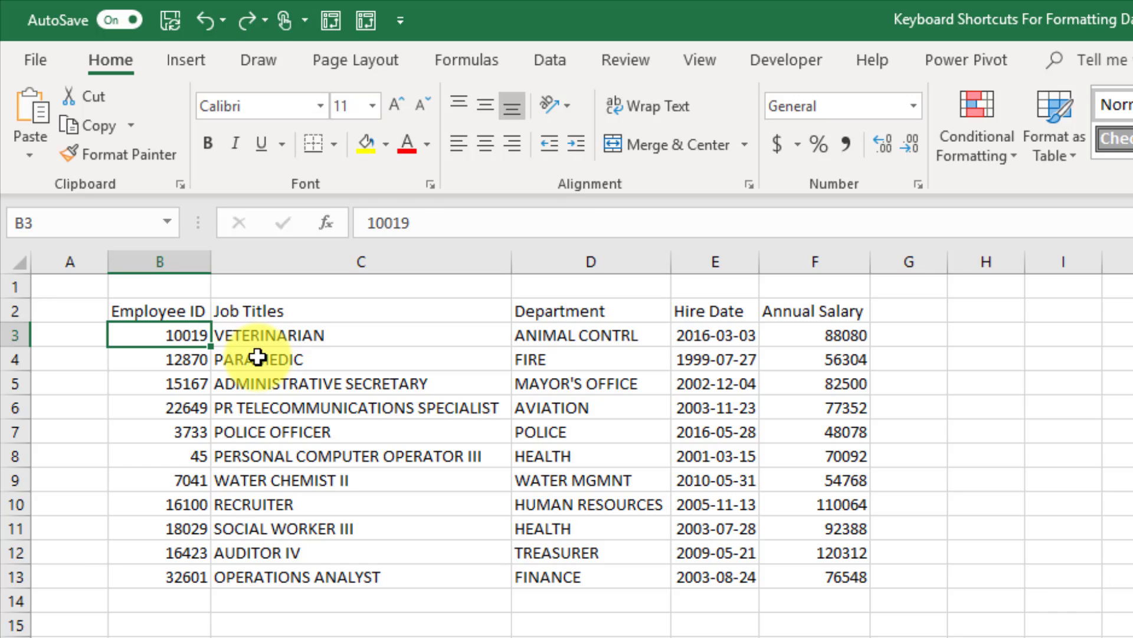
pyautogui.moveTo(172, 335); pyautogui.dragTo(211, 576)
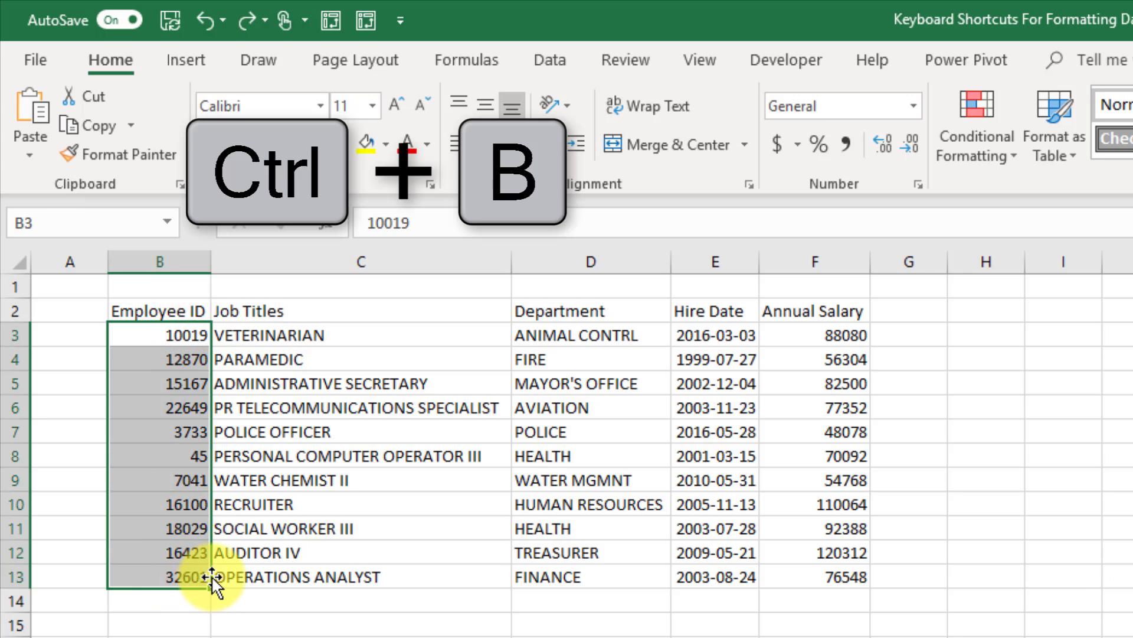
pyautogui.hotkey('ctrl', 'b')
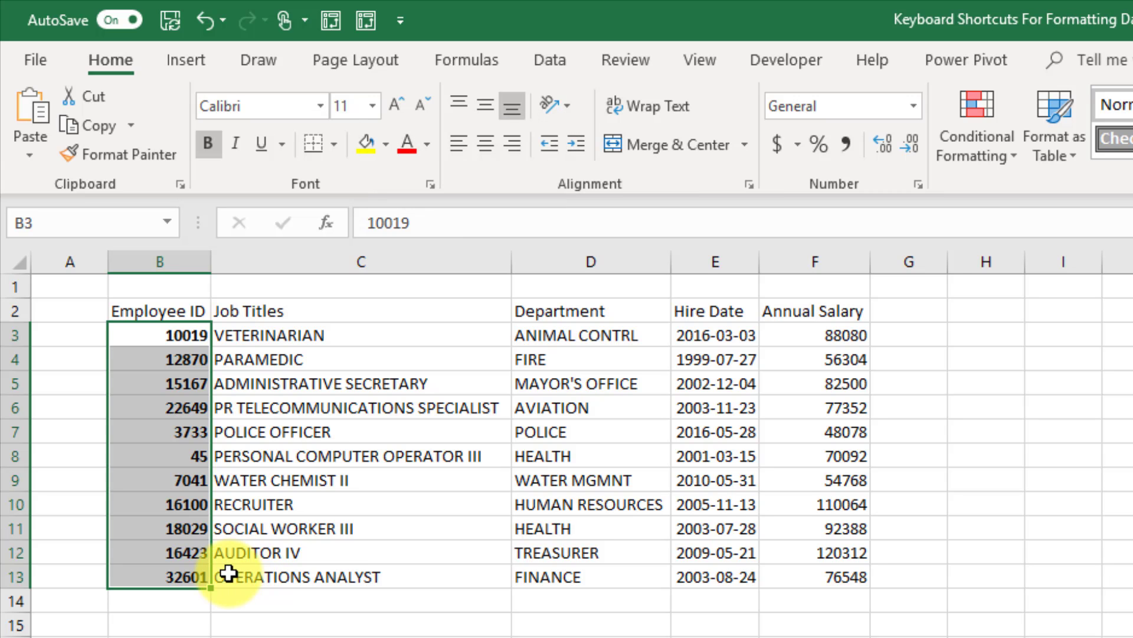
pyautogui.moveTo(264, 334); pyautogui.dragTo(259, 576)
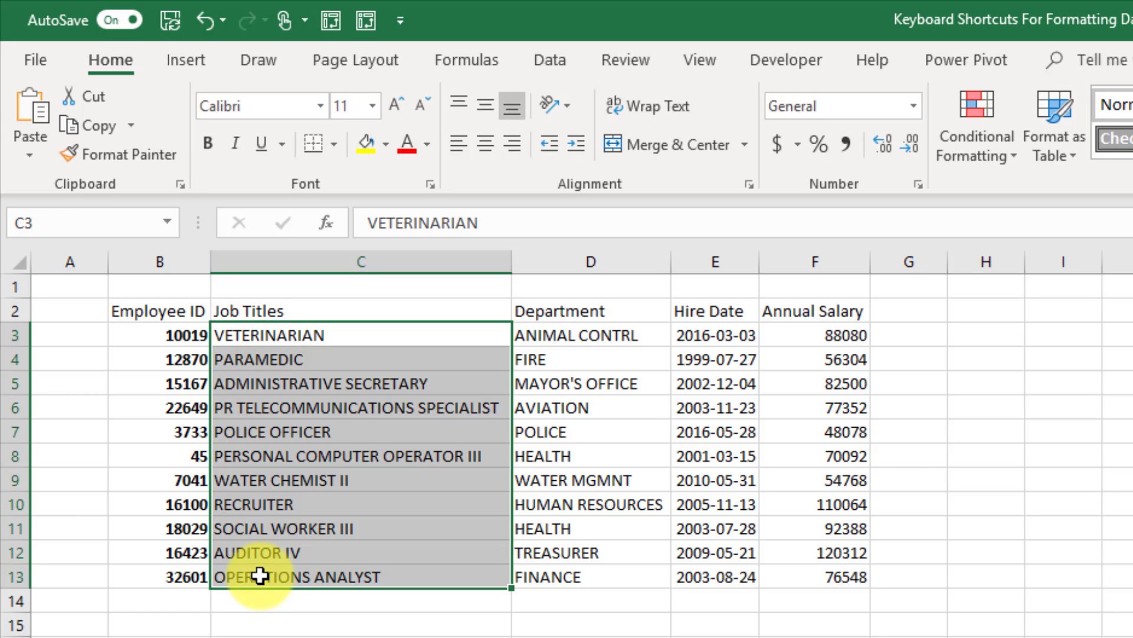
pyautogui.hotkey('ctrl', 'u')
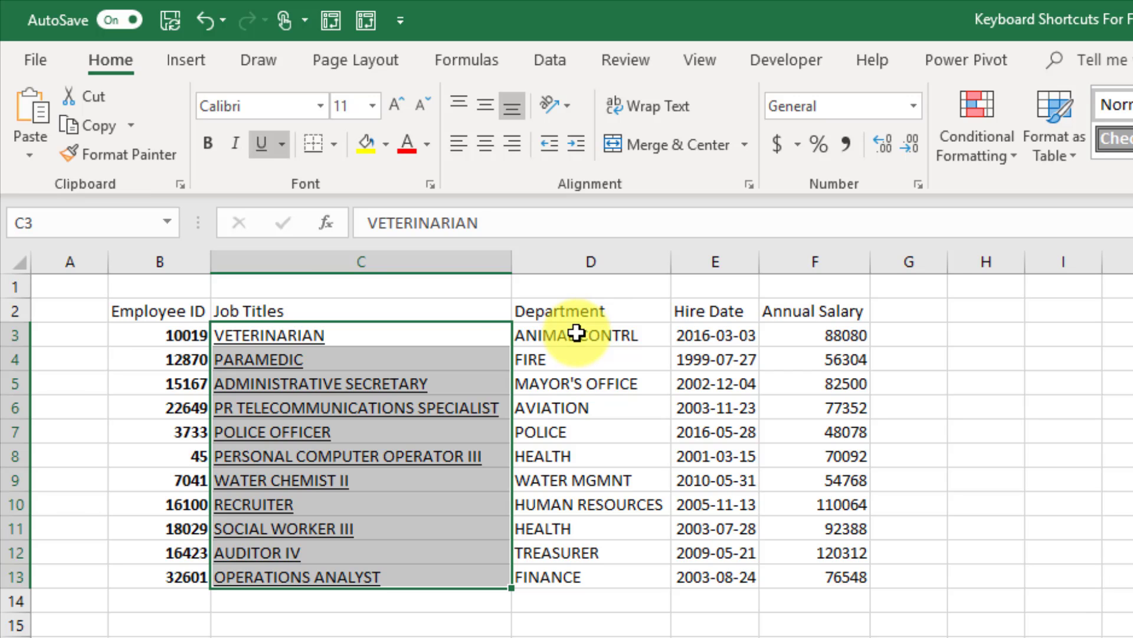
pyautogui.moveTo(577, 332); pyautogui.dragTo(552, 572)
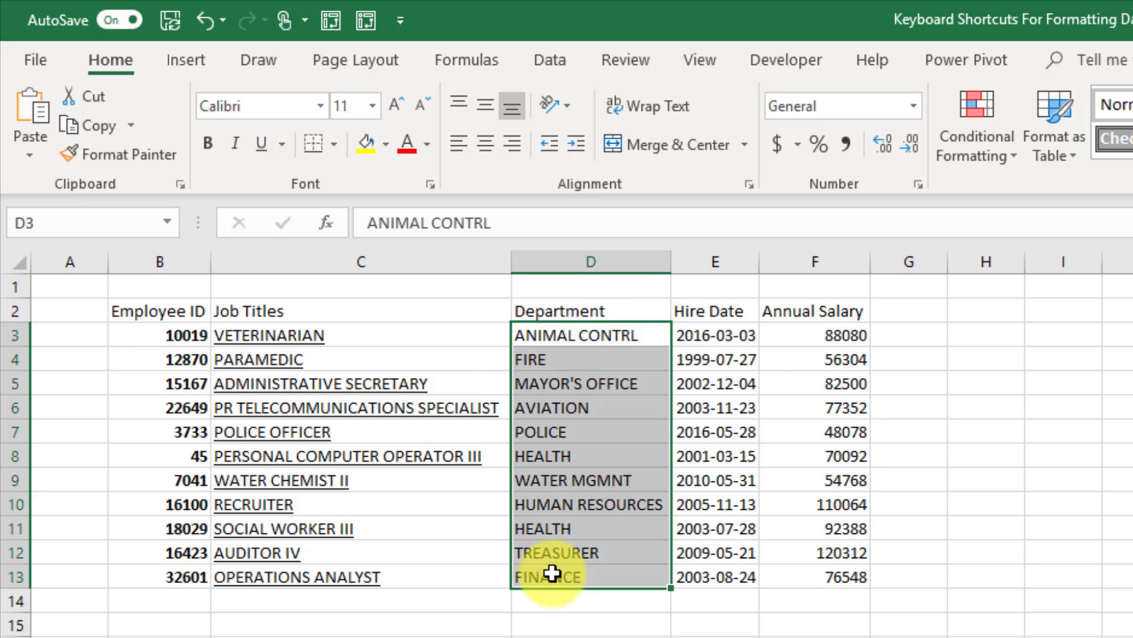
pyautogui.hotkey('ctrl', 'i')
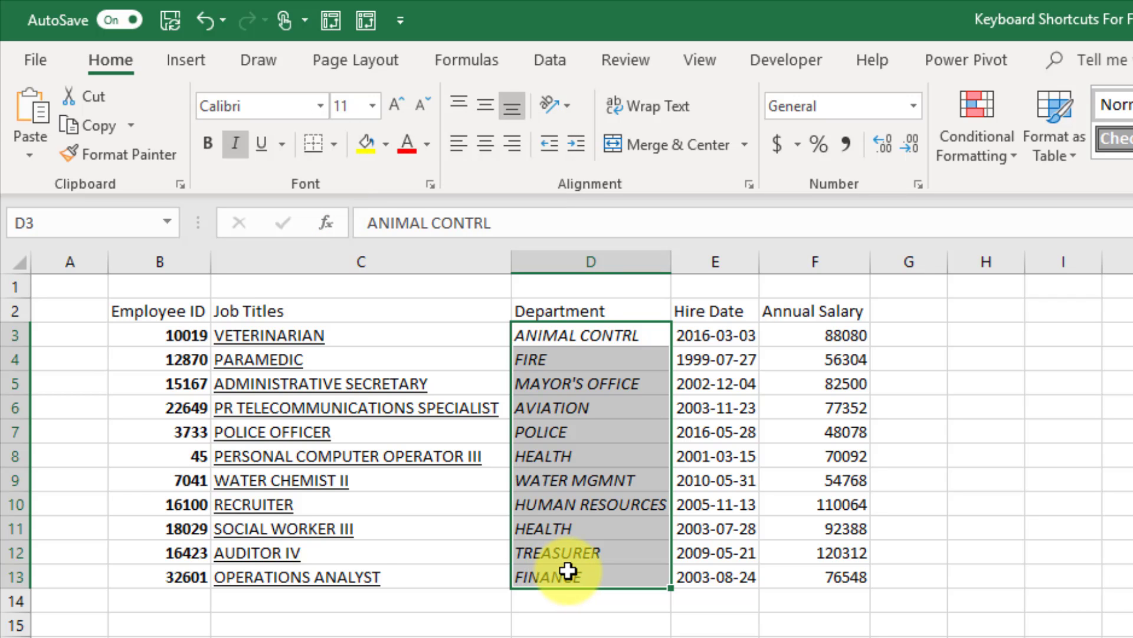
pyautogui.click(207, 26)
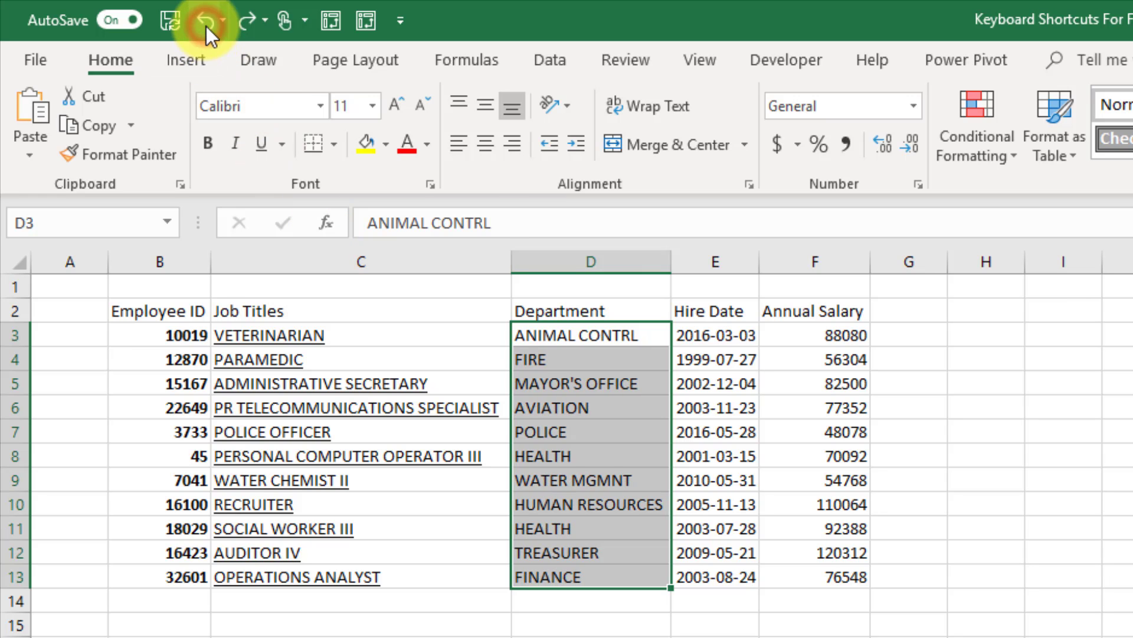
pyautogui.click(206, 26)
pyautogui.click(207, 26)
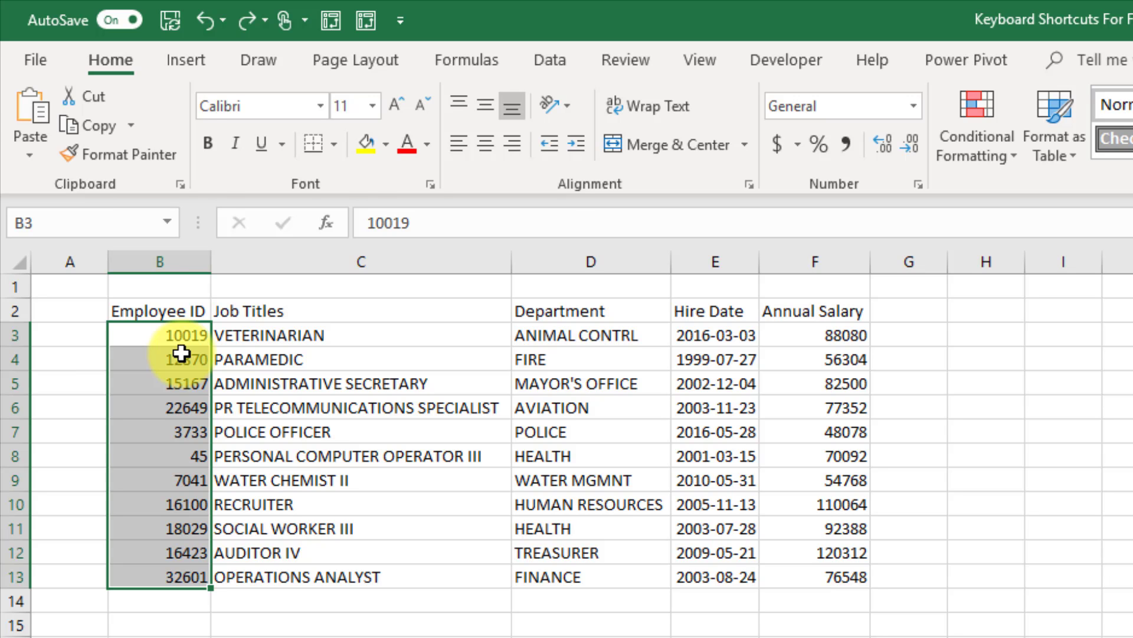
# - Bold the employee IDs, italicise job titles C3:C13 and underline departments D3:D13
pyautogui.hotkey('ctrl', '2')
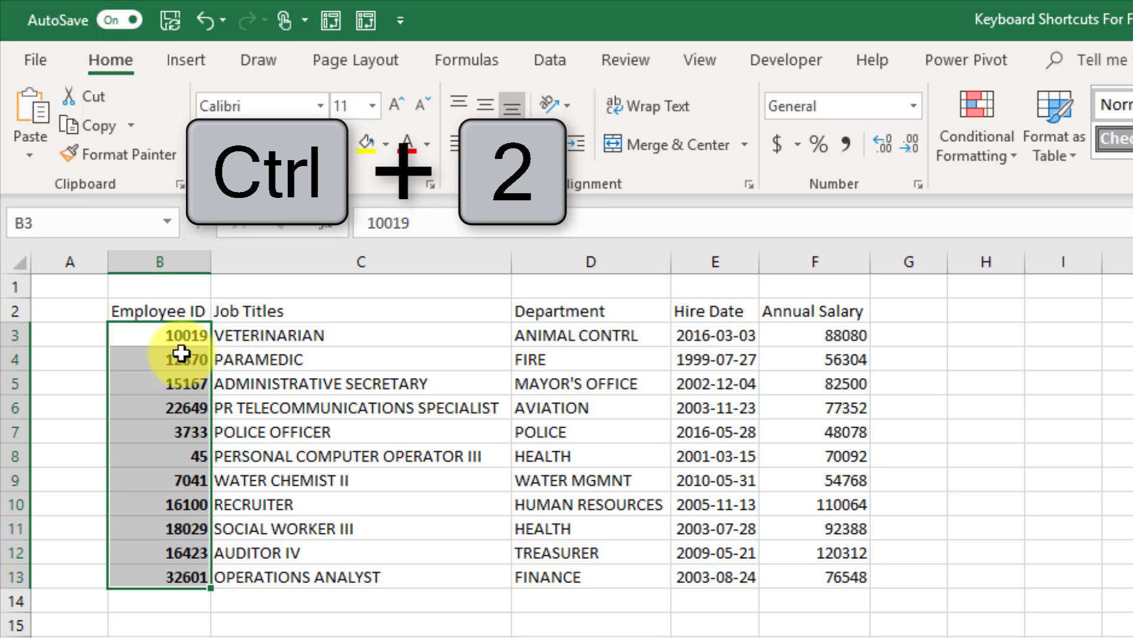
pyautogui.moveTo(255, 332); pyautogui.dragTo(269, 578)
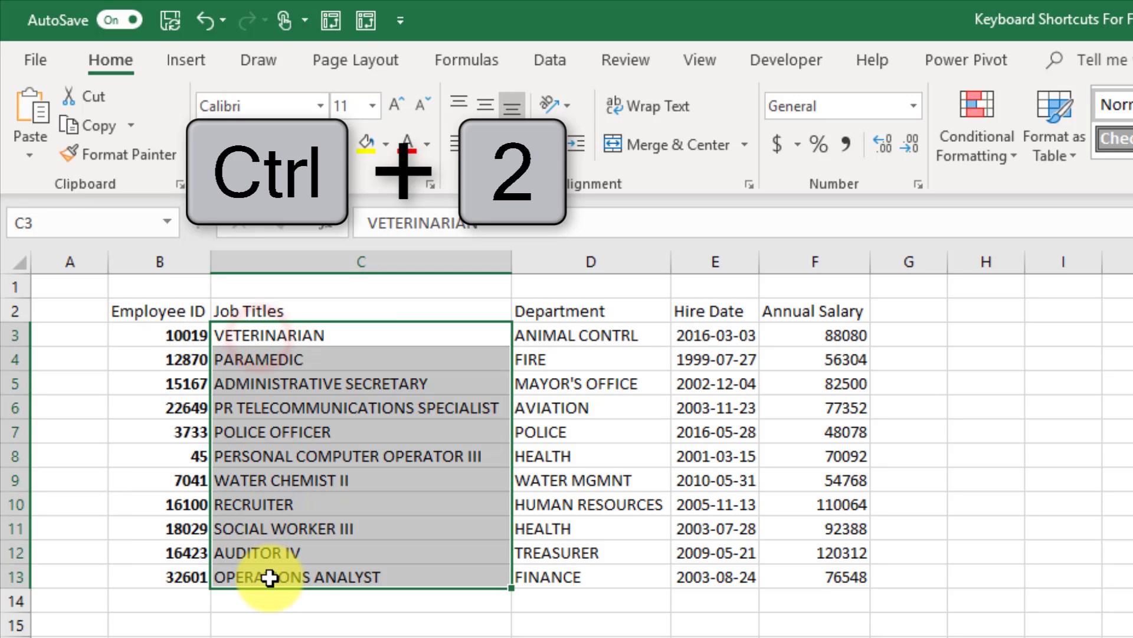
pyautogui.hotkey('ctrl', '3')
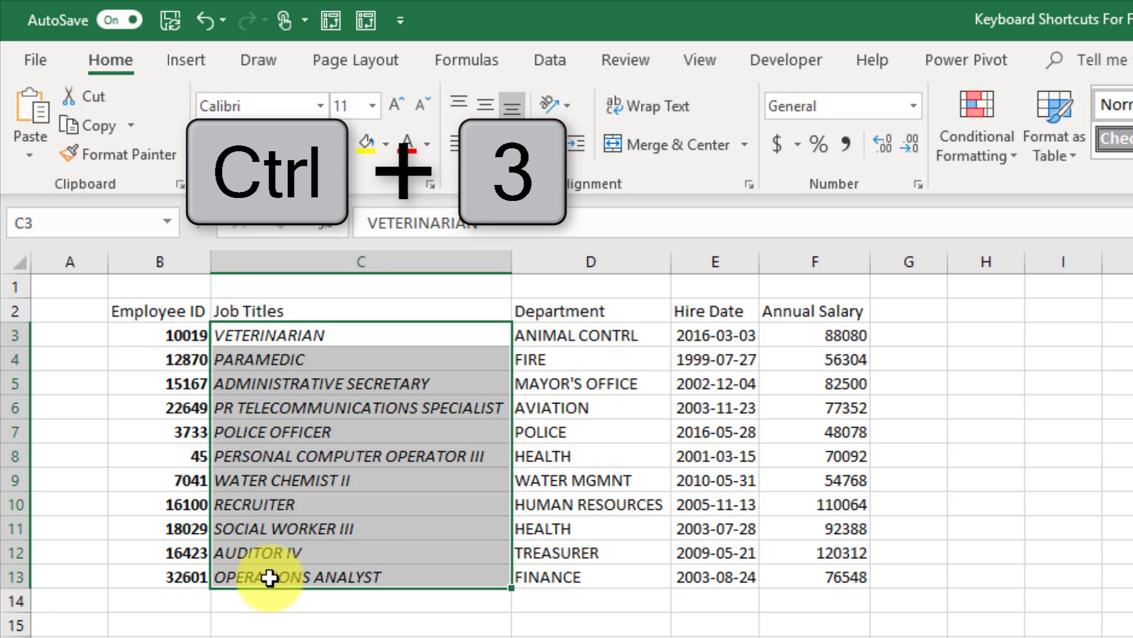
pyautogui.moveTo(555, 334); pyautogui.dragTo(548, 571)
pyautogui.hotkey('ctrl', '4')
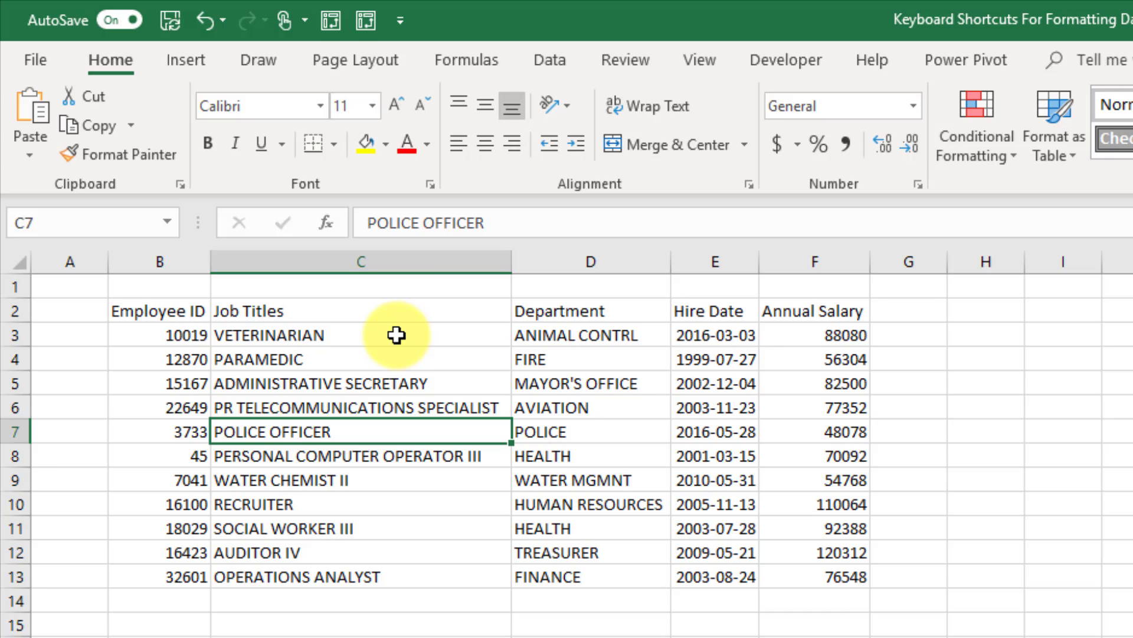
# - Strike through the job titles in C3:C13 with Ctrl+5
pyautogui.moveTo(397, 335); pyautogui.dragTo(401, 569)
pyautogui.hotkey('ctrl', '5')
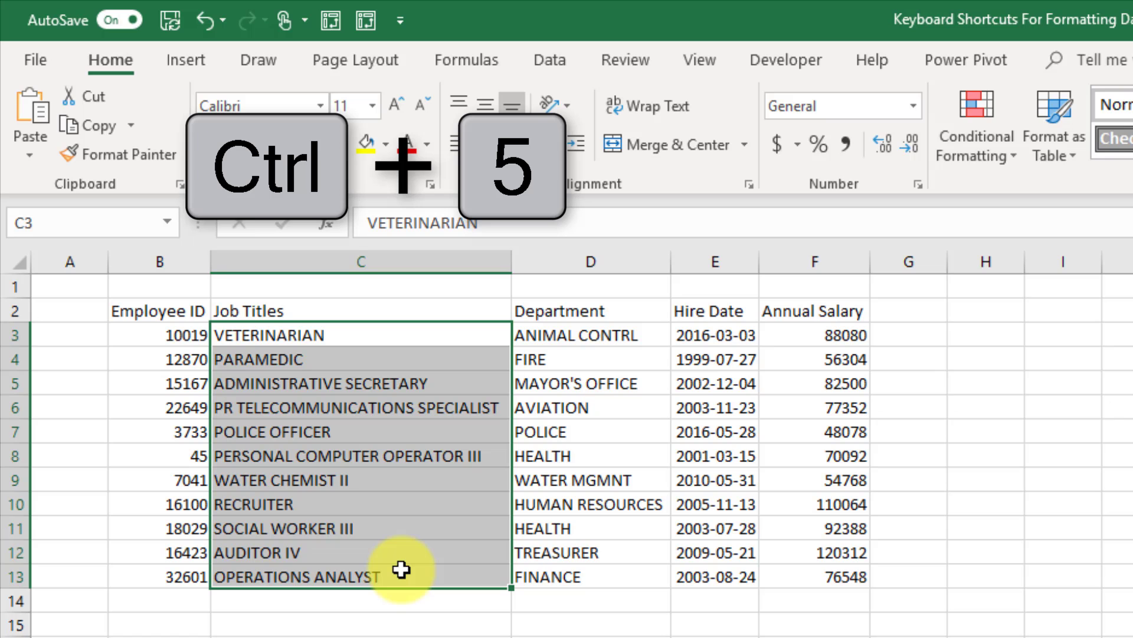
pyautogui.hotkey('ctrl', '5')
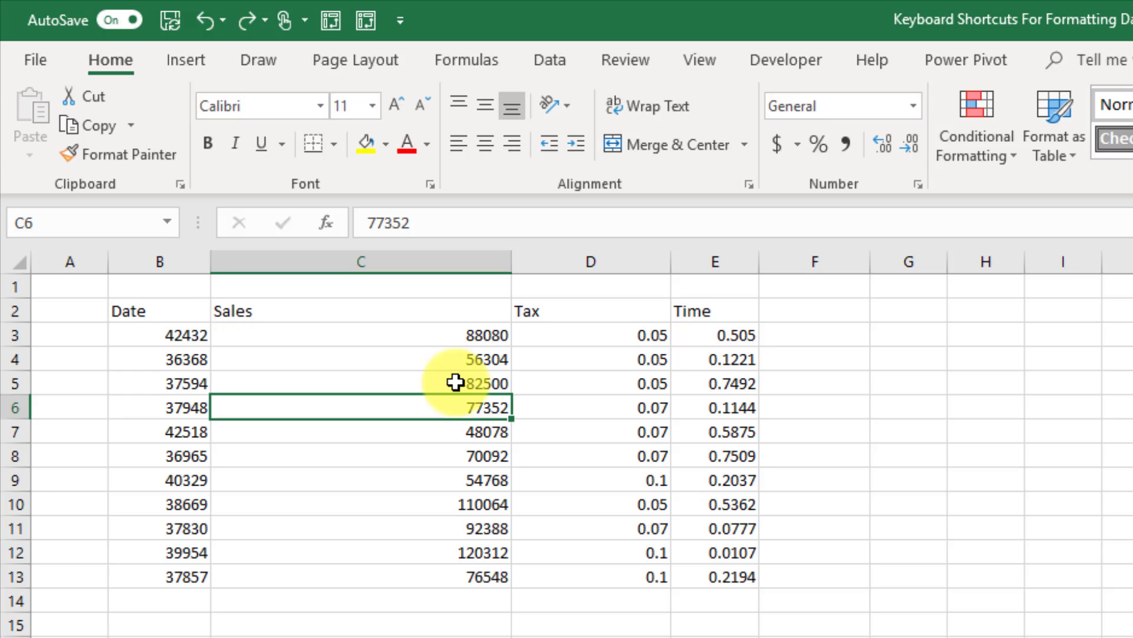
# - Apply a two-decimal number format to Sales C3:C13, then undo it
pyautogui.moveTo(440, 335); pyautogui.dragTo(433, 567)
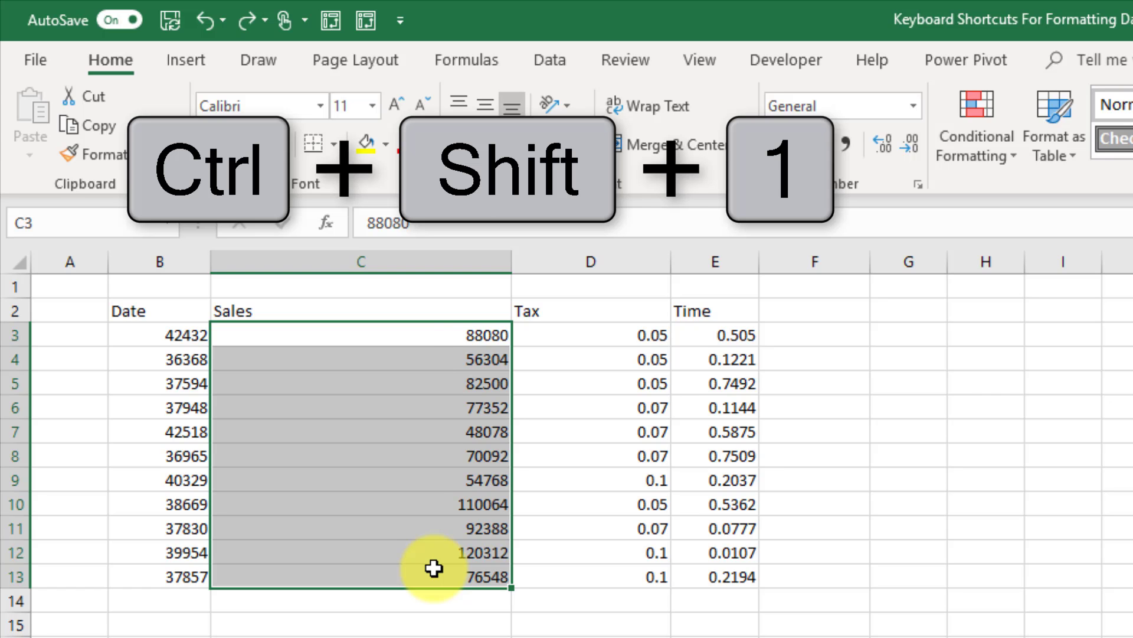
pyautogui.hotkey('ctrl', 'shift', '1')
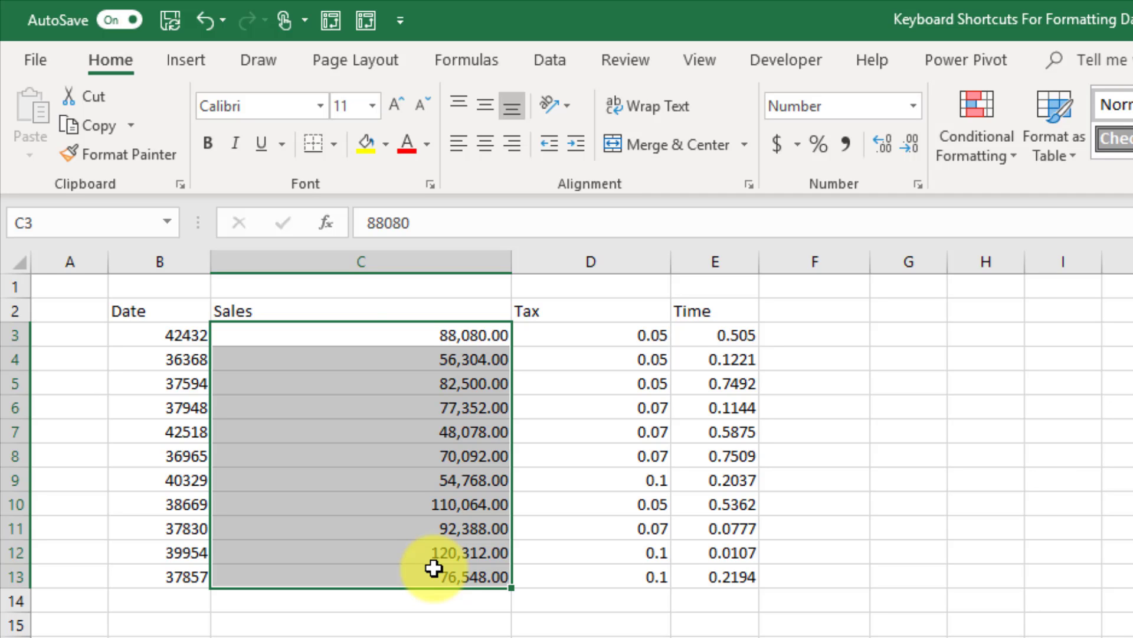
pyautogui.hotkey('ctrl', 'z')
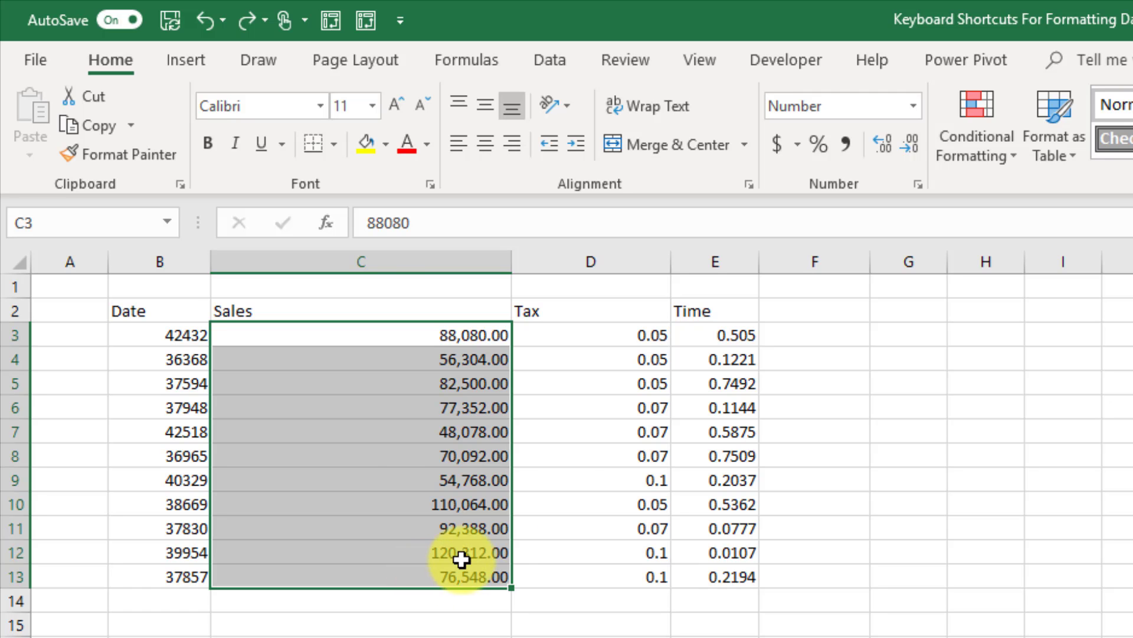
# - Show Time E3:E13 as clock times like 12:07 PM and Date B3:B13 as 03-Mar-16 dates
pyautogui.click(707, 337)
pyautogui.moveTo(704, 406); pyautogui.dragTo(703, 577)
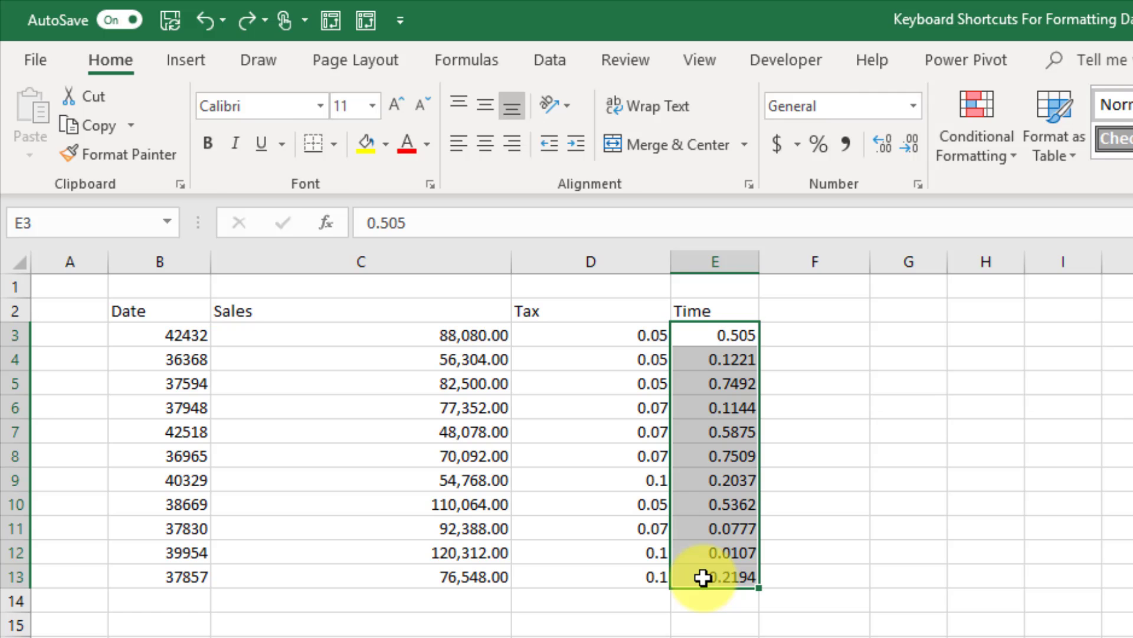
pyautogui.hotkey('ctrl', 'shift', '2')
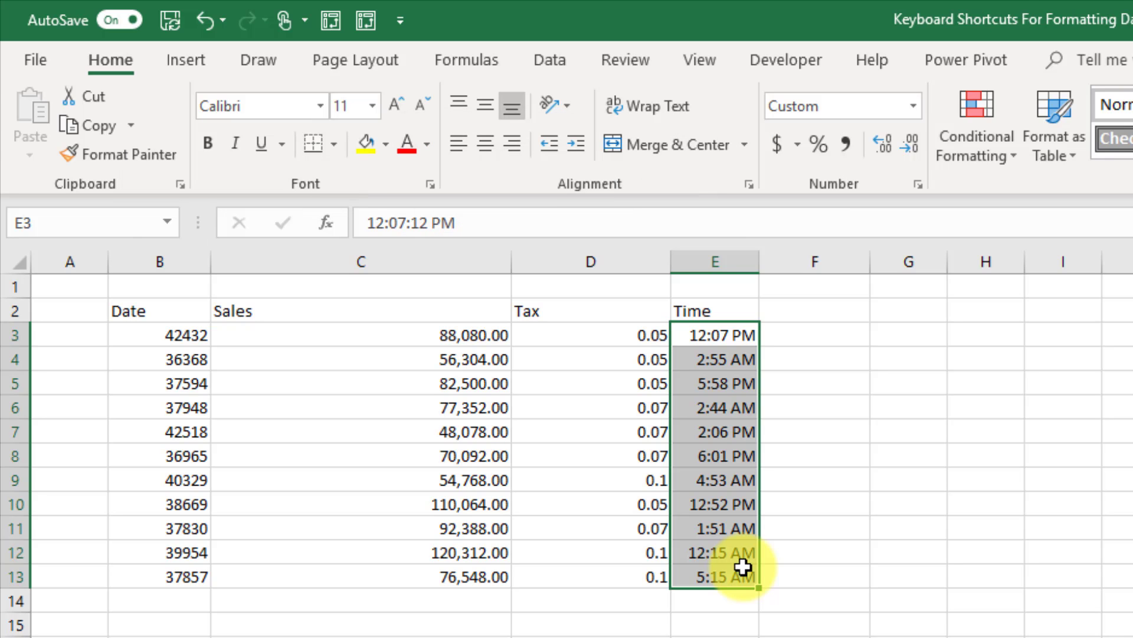
pyautogui.moveTo(157, 338); pyautogui.dragTo(161, 578)
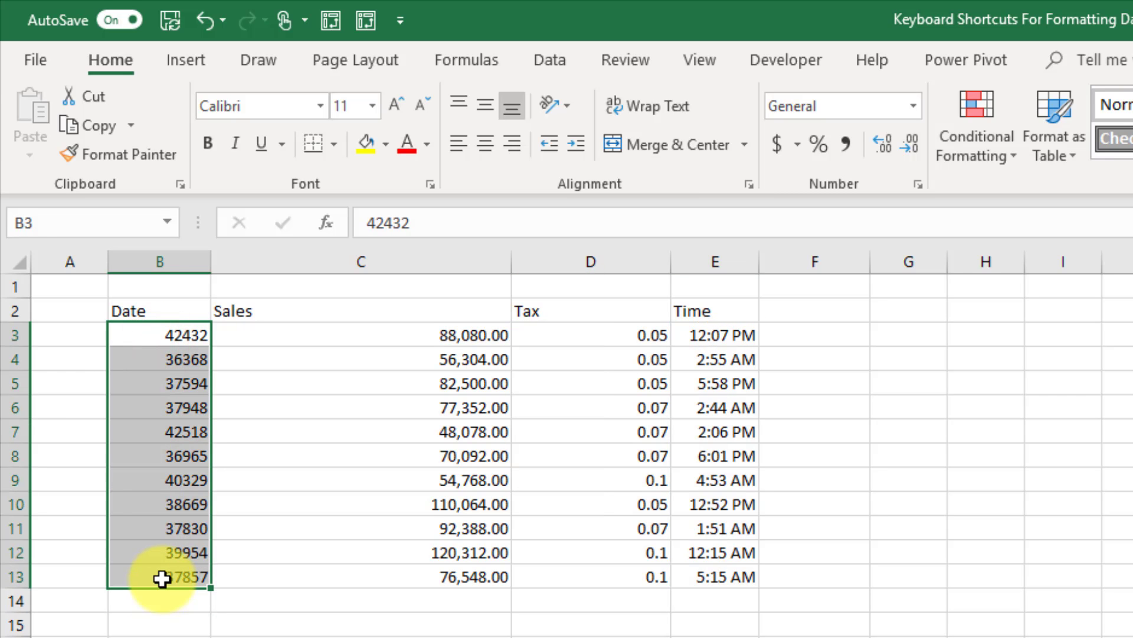
pyautogui.hotkey('ctrl', 'shift', '3')
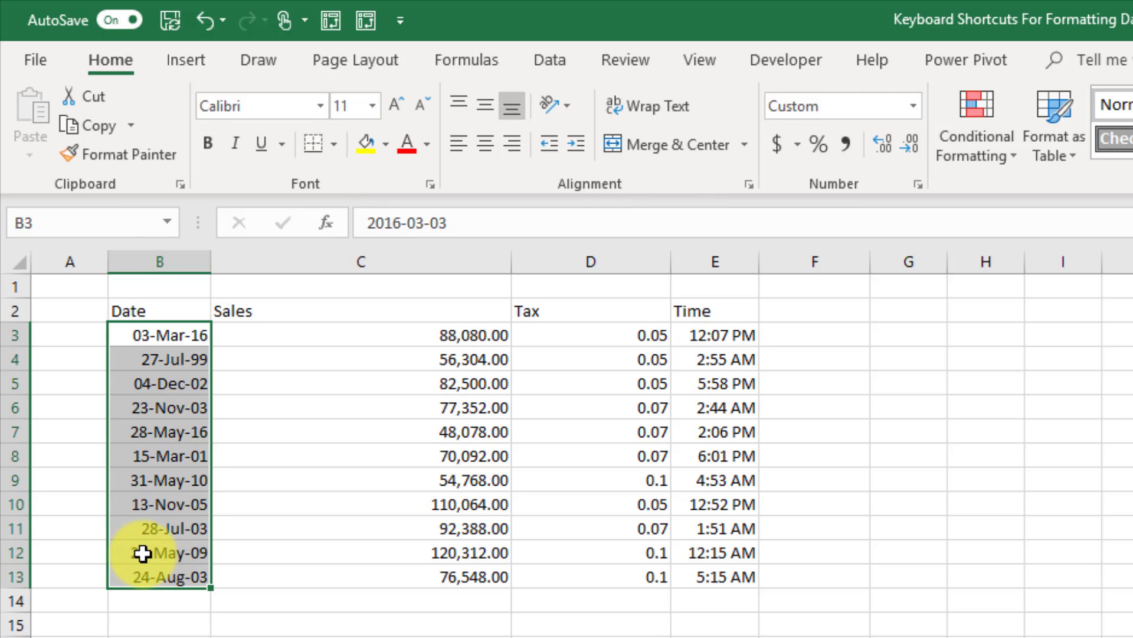
# - Format Sales C3:C13 as dollar currency and Tax rates D3:D13 as percentages
pyautogui.moveTo(341, 336); pyautogui.dragTo(337, 579)
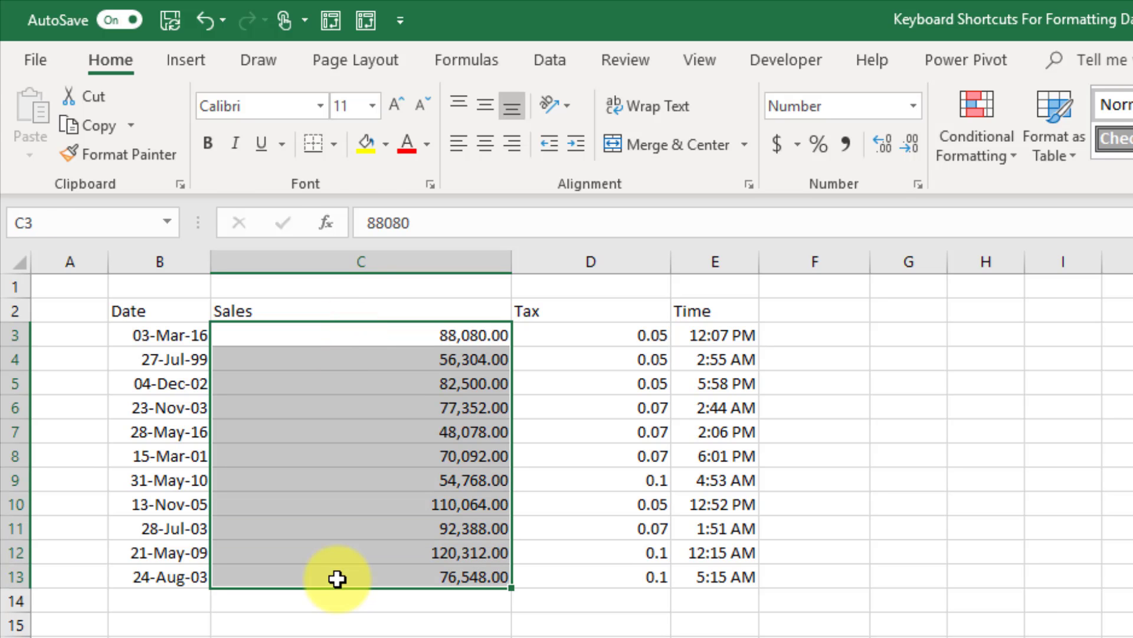
pyautogui.hotkey('ctrl', 'shift', '4')
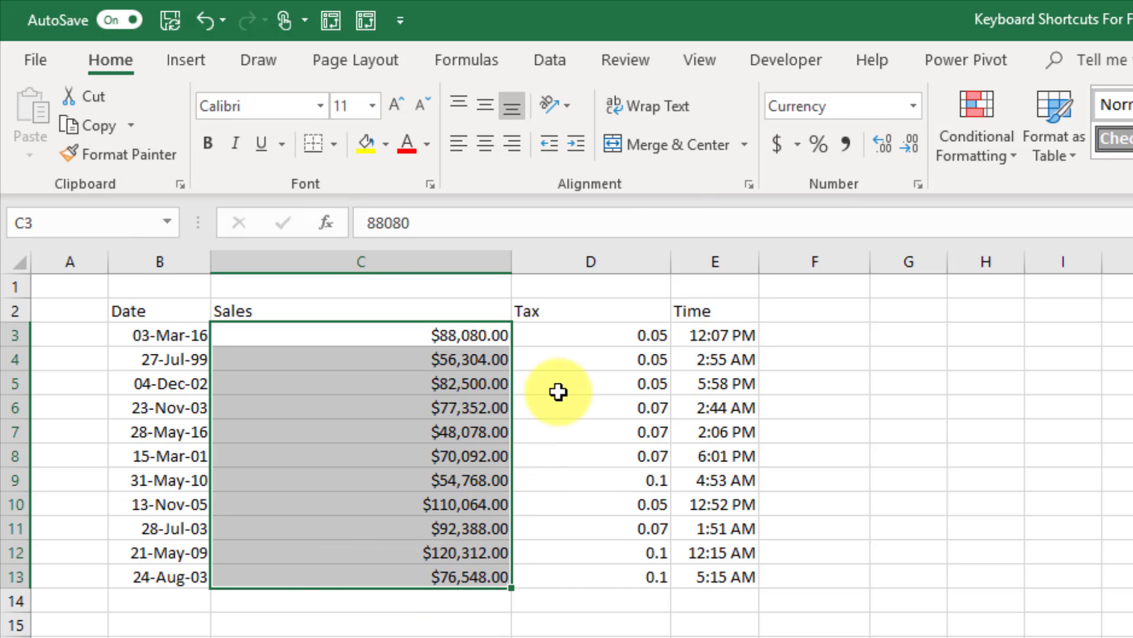
pyautogui.moveTo(571, 338); pyautogui.dragTo(572, 576)
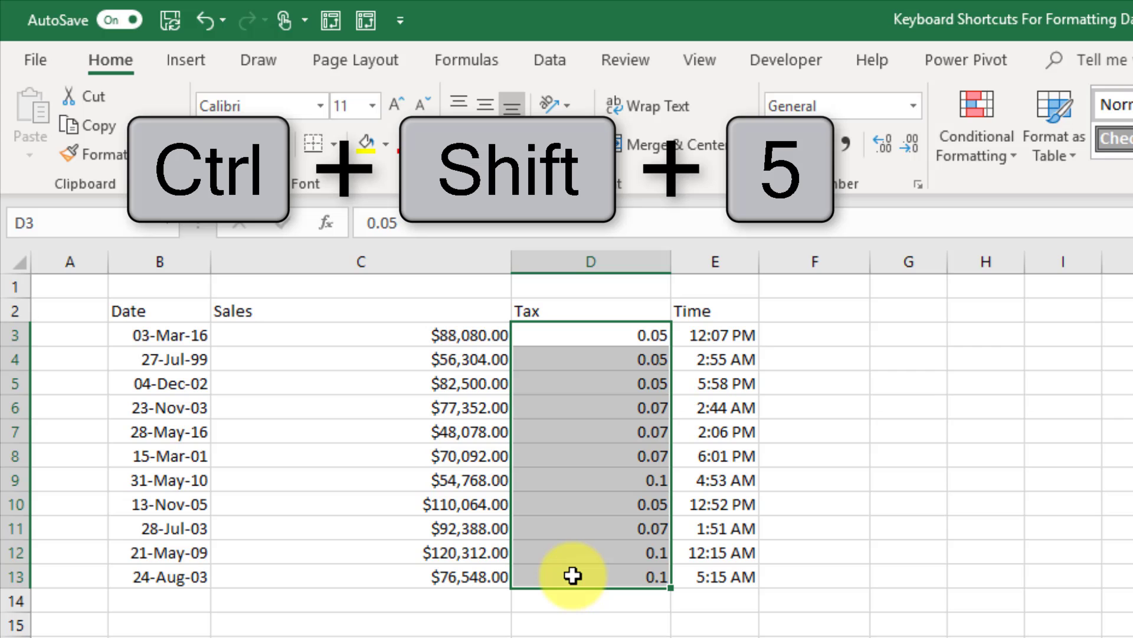
pyautogui.hotkey('ctrl', 'shift', '5')
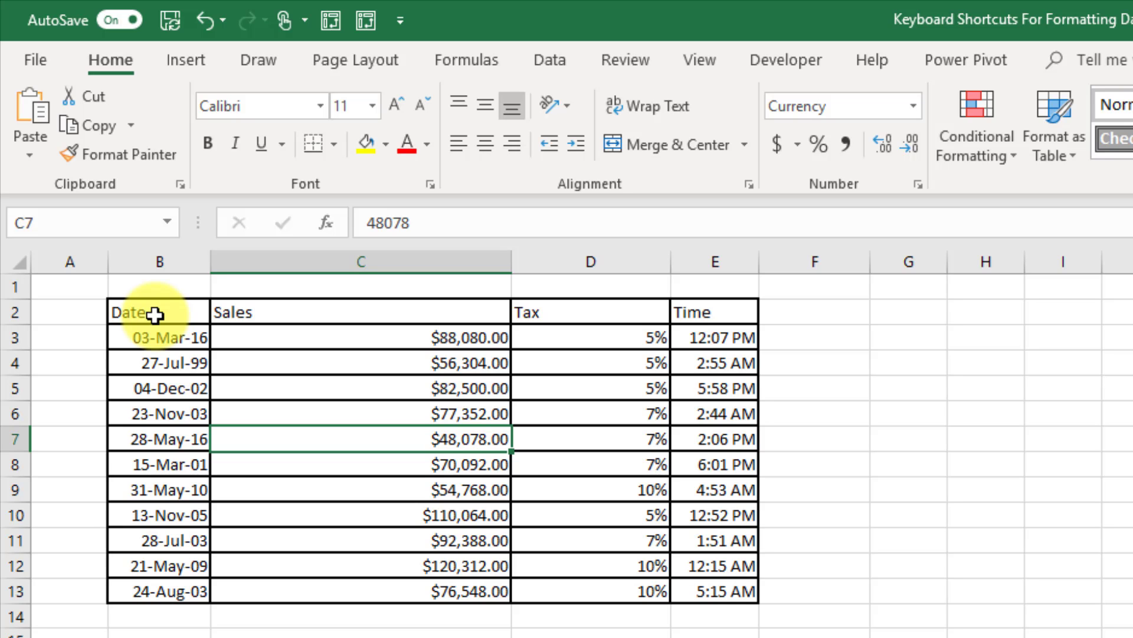
# - Remove all borders from B2:E13 and add one outline border around the table
pyautogui.moveTo(155, 314); pyautogui.dragTo(709, 595)
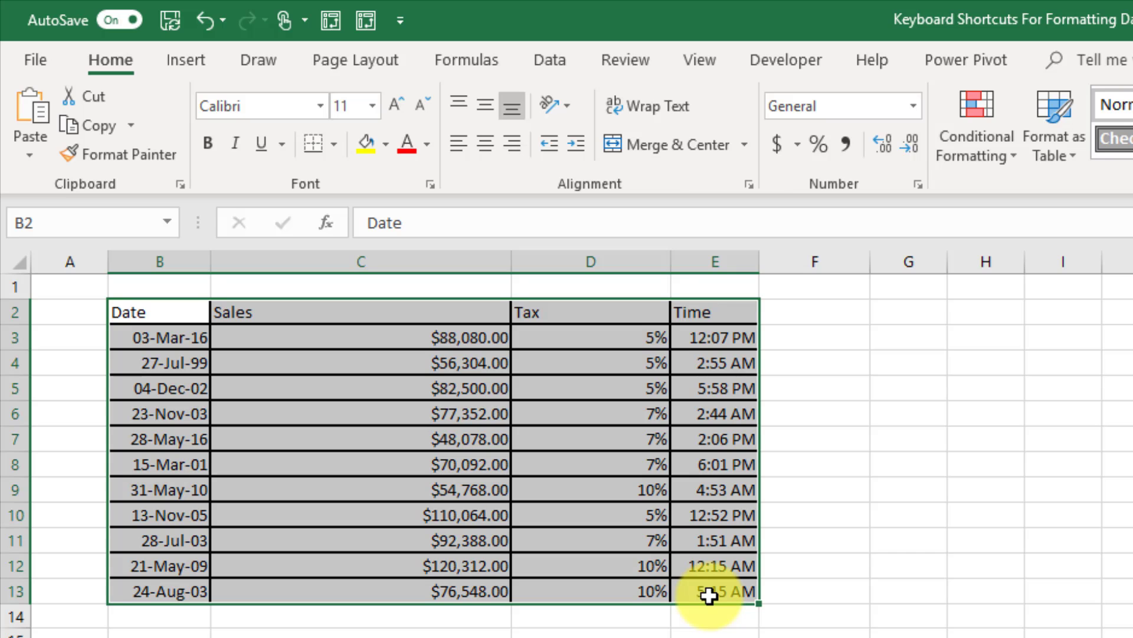
pyautogui.hotkey('ctrl', 'shift', '_')
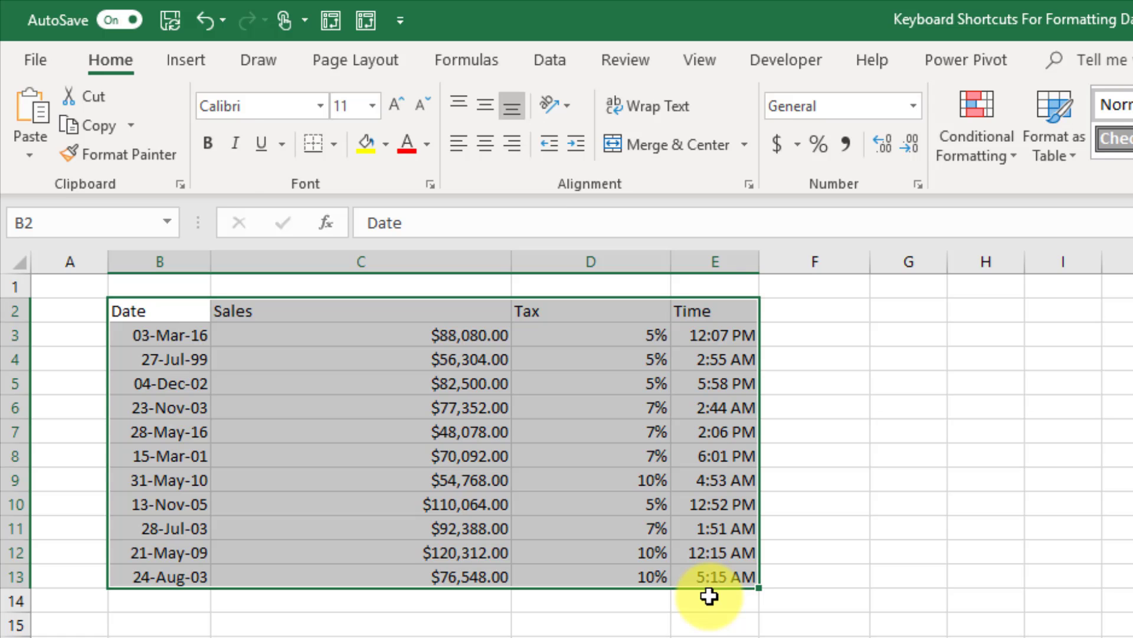
pyautogui.hotkey('ctrl', 'shift', '7')
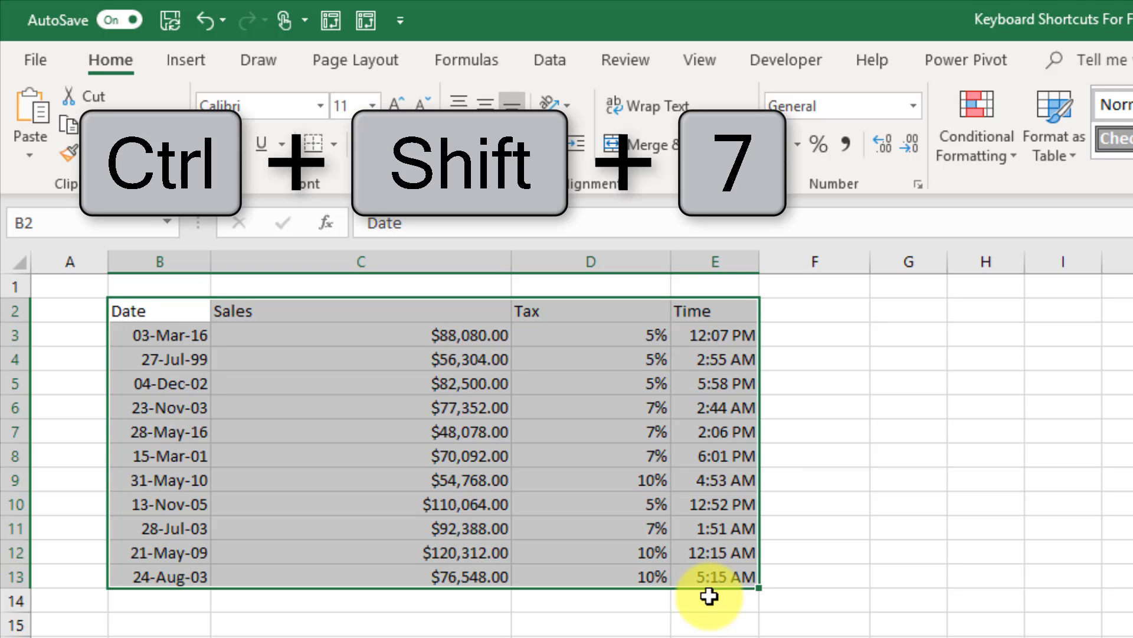
pyautogui.click(804, 449)
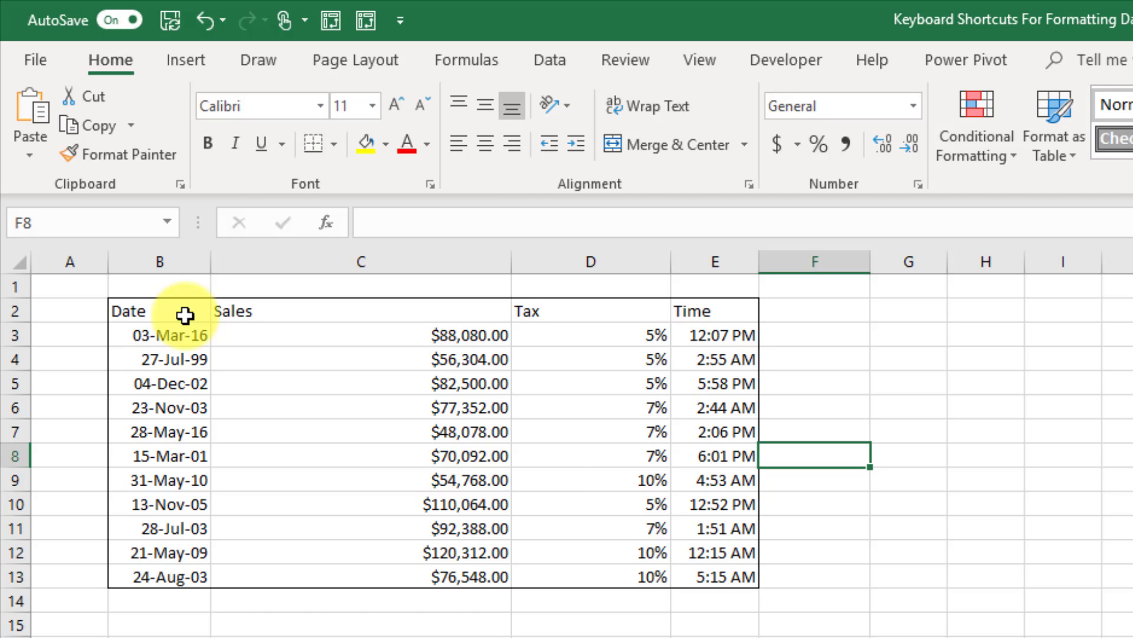
# - Reset Sales C3:C13 to General numbers like 88080, then select the whole table B2:E13
pyautogui.moveTo(296, 329); pyautogui.dragTo(313, 582)
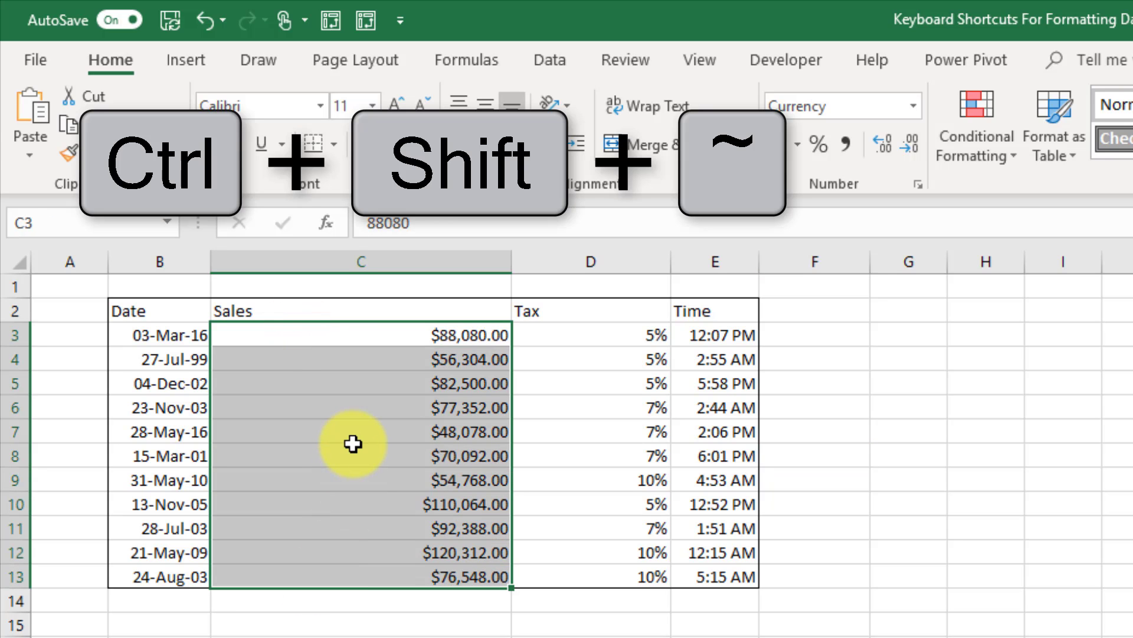
pyautogui.hotkey('ctrl', 'shift', '~')
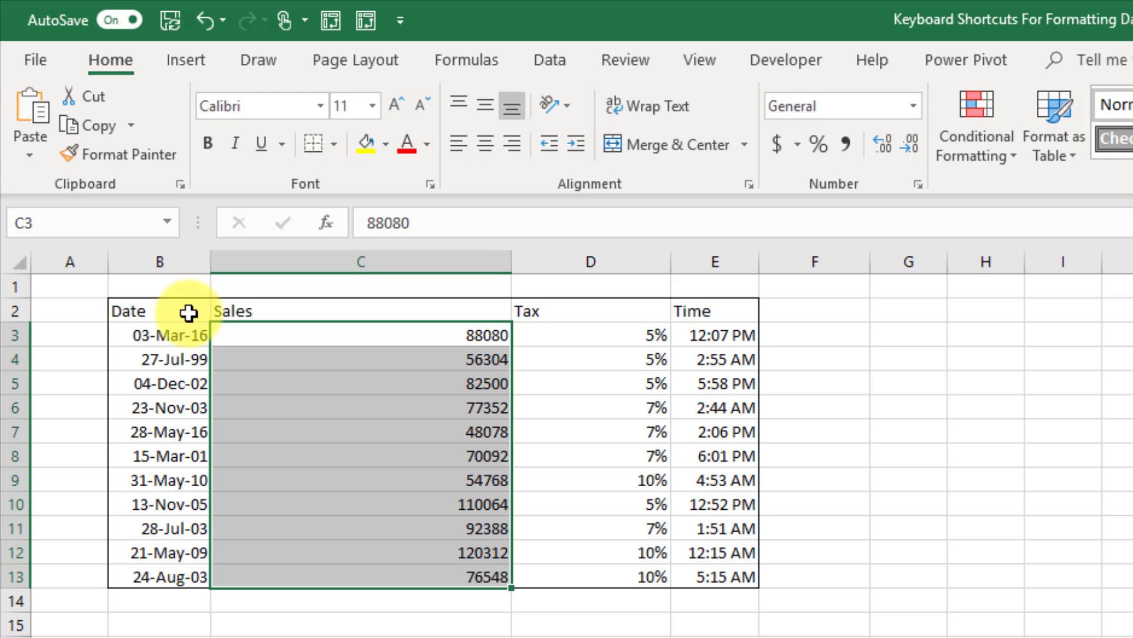
pyautogui.moveTo(189, 313); pyautogui.dragTo(725, 574)
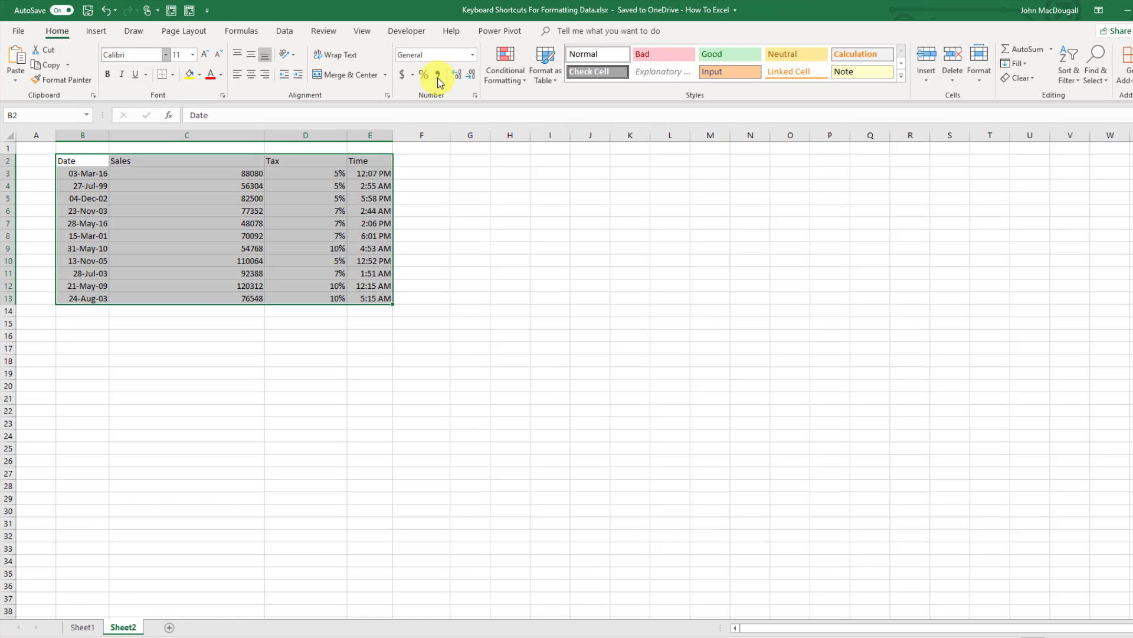
# - Apply Clear Formats to the selected table B2:E13
pyautogui.click(1033, 80)
pyautogui.click(1039, 108)
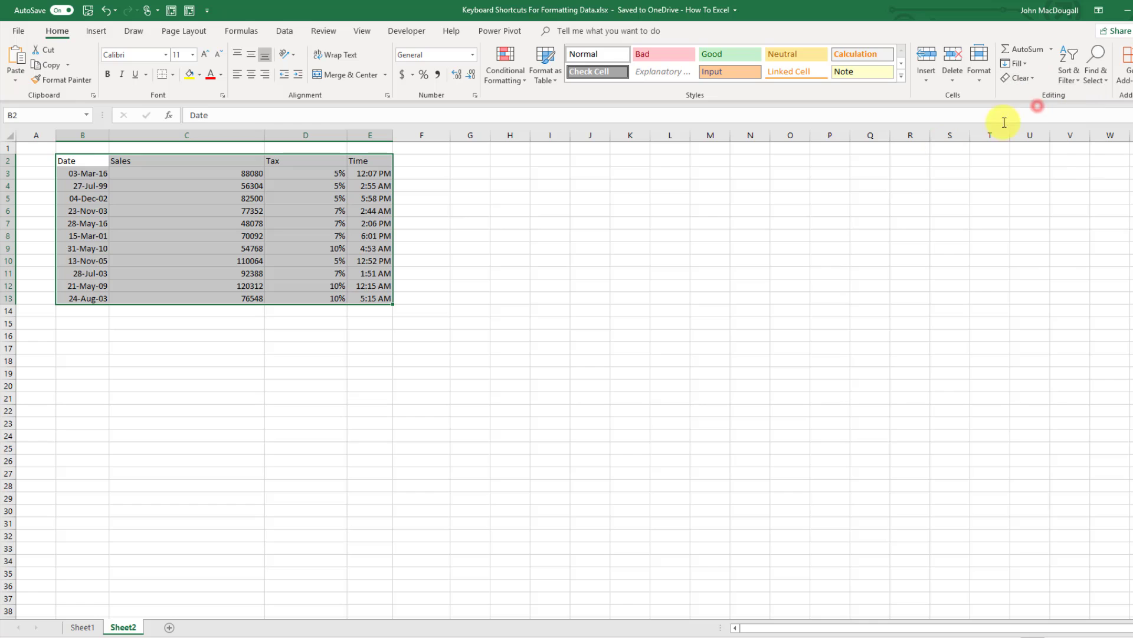